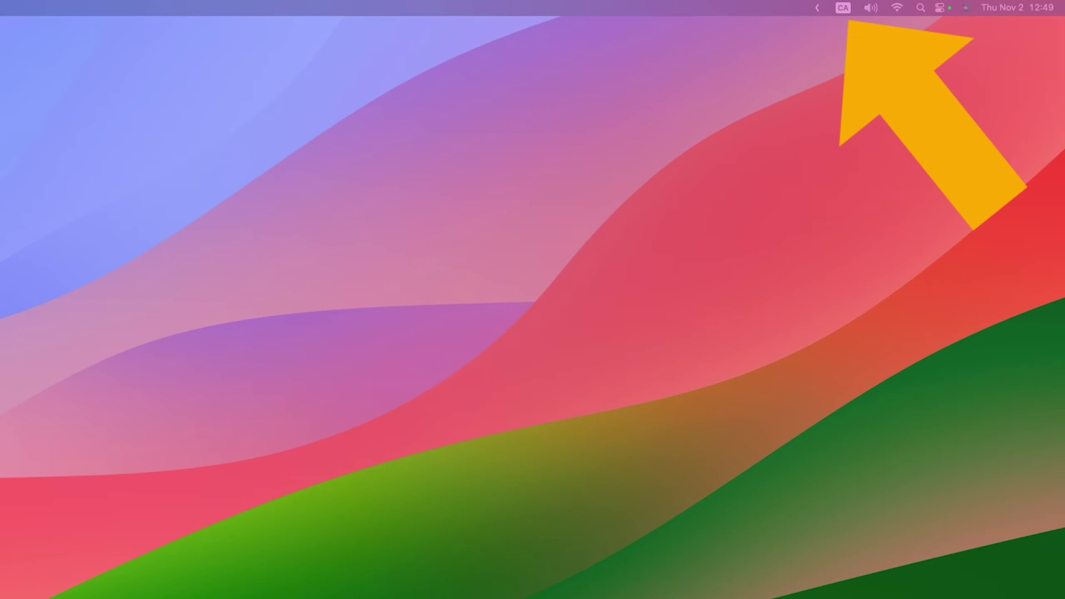
# Step: Reopen the Input menu and choose Show Emoji & Symbols to open Character Viewer
pyautogui.click(842, 8)
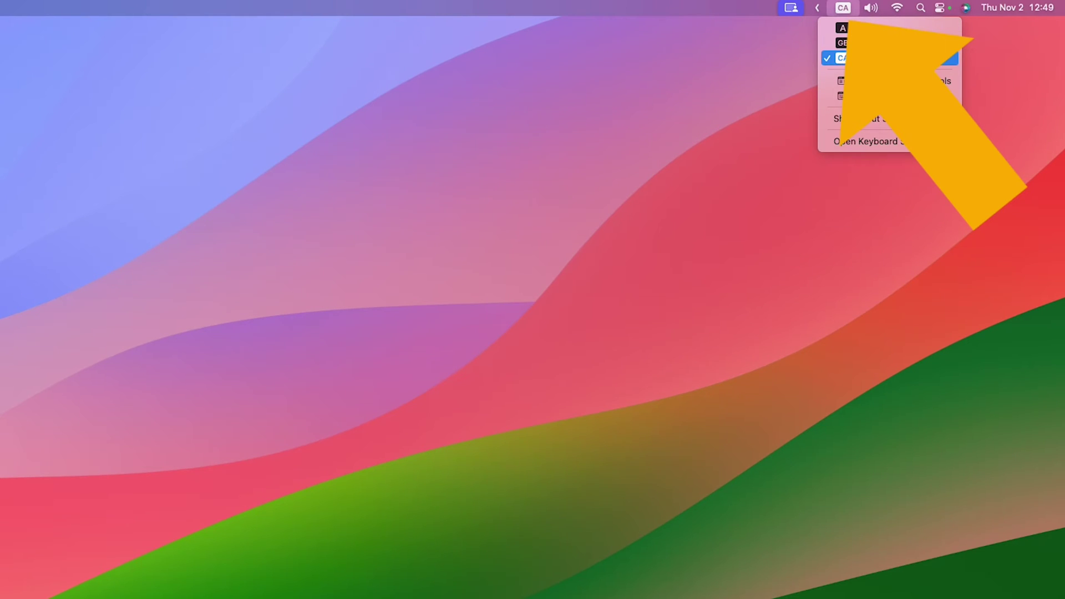
pyautogui.click(841, 7)
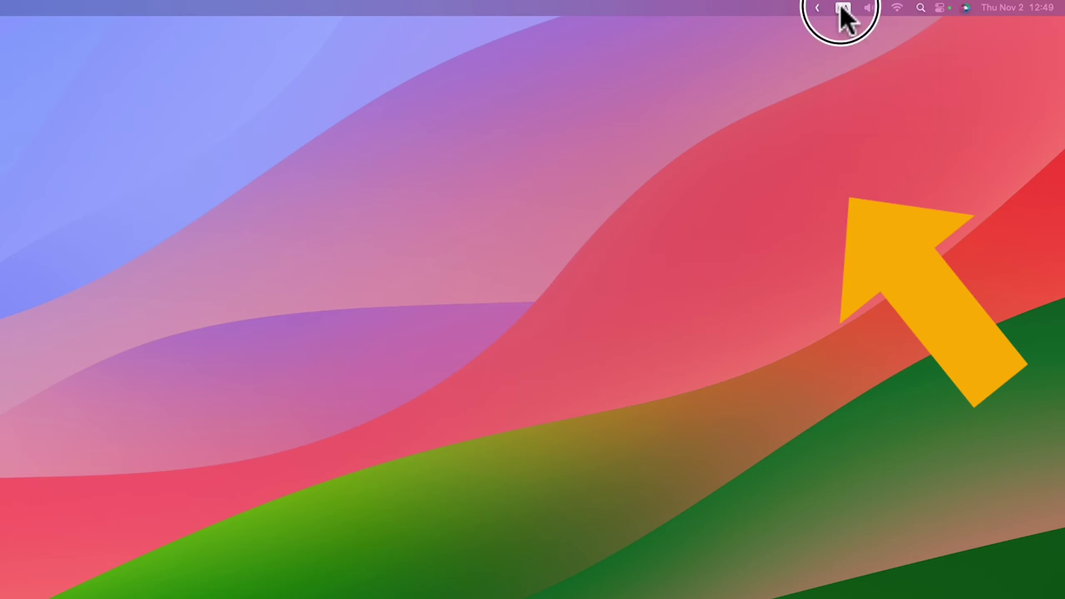
pyautogui.click(842, 7)
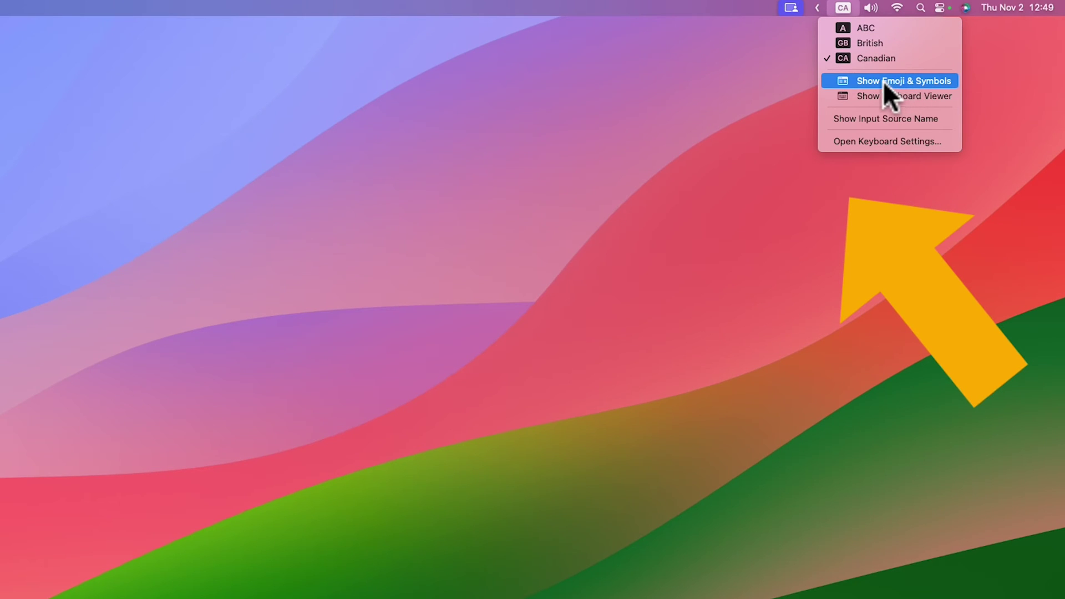
pyautogui.click(923, 81)
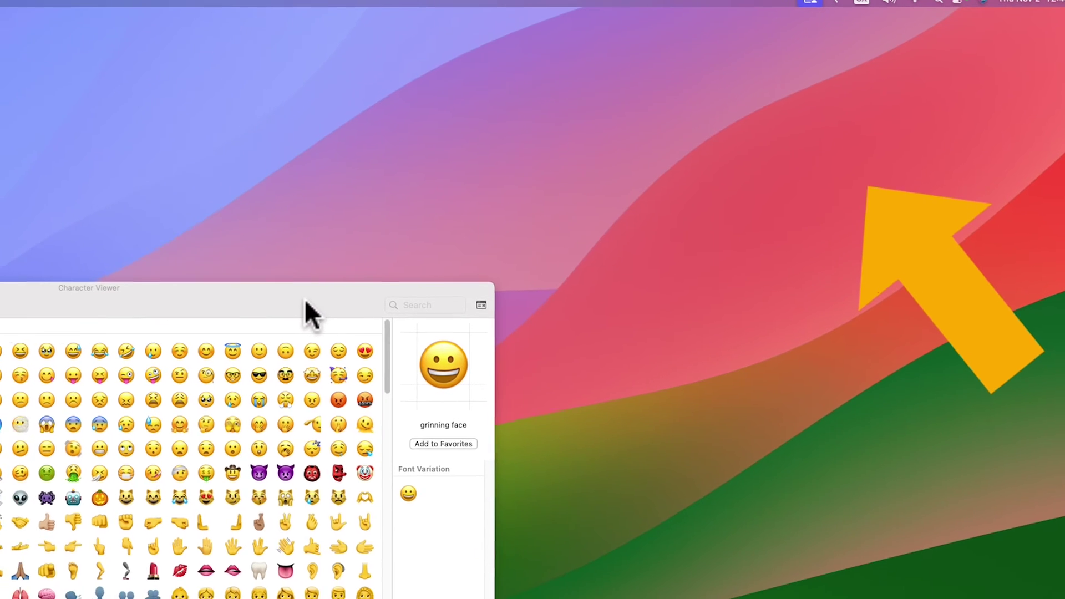
# Step: Move Character Viewer higher, close it, and reopen it with Control-Command-Space
pyautogui.click(282, 321)
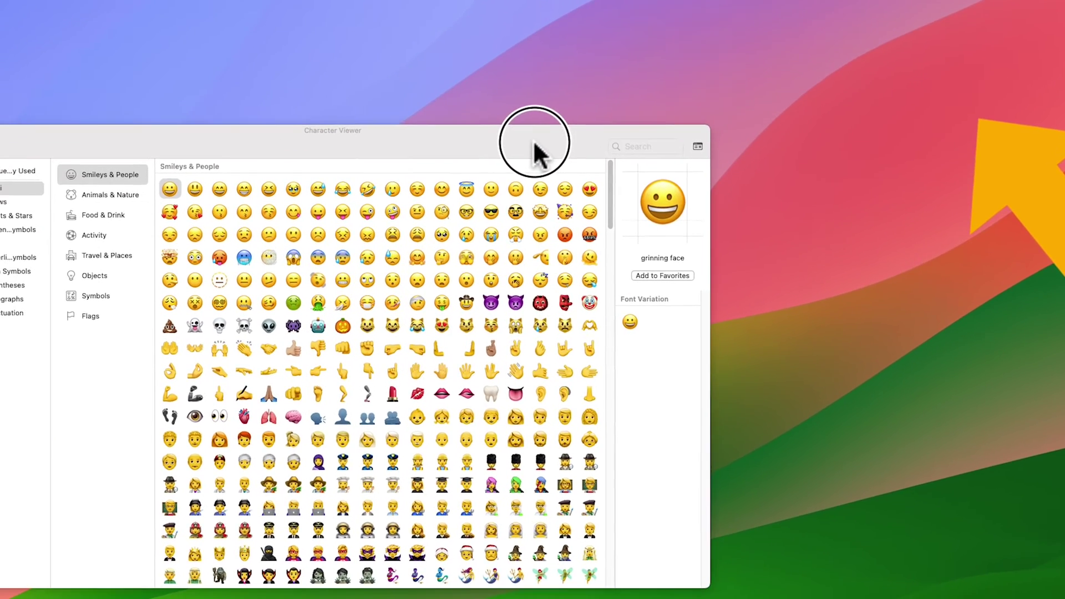
pyautogui.moveTo(534, 144); pyautogui.dragTo(605, 106)
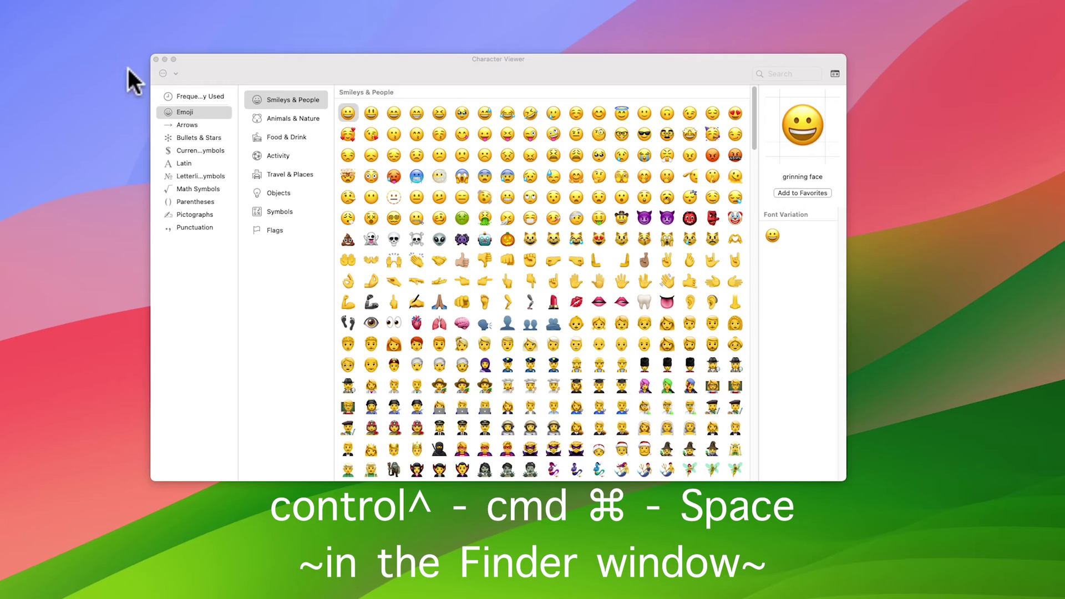
pyautogui.click(155, 60)
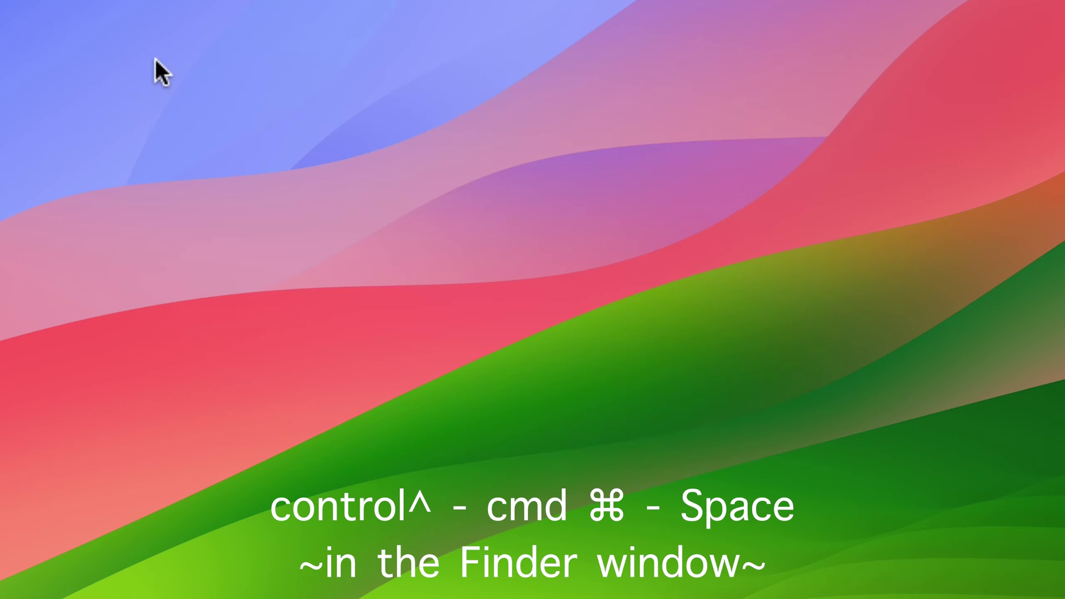
pyautogui.press('ctrl+super+space')
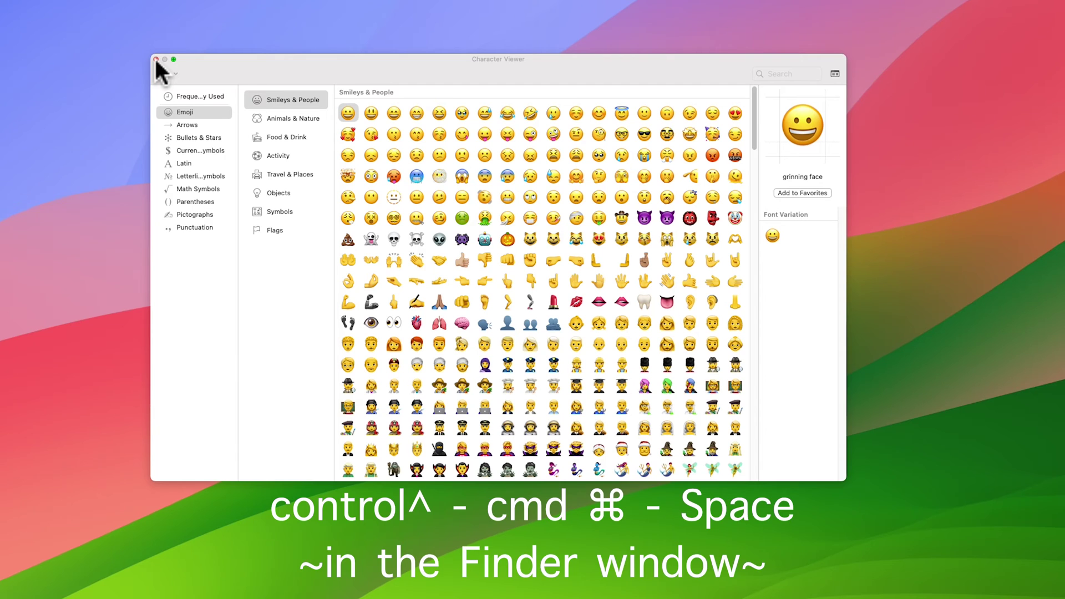
# Step: Enlarge the Character Viewer window and widen its category sidebar to show full names
pyautogui.moveTo(252, 72); pyautogui.dragTo(254, 63)
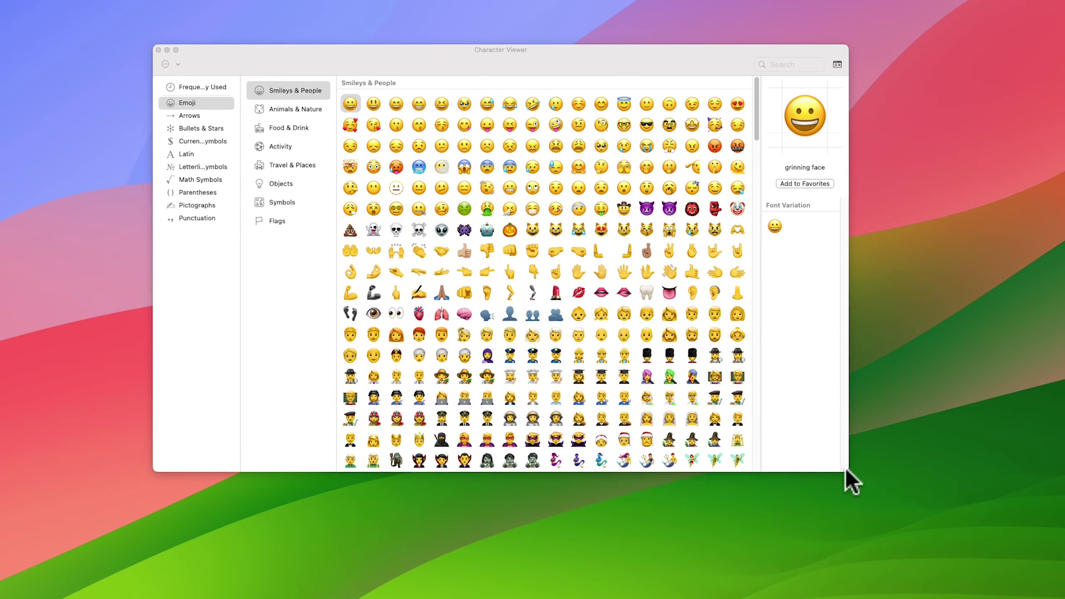
pyautogui.moveTo(845, 468); pyautogui.dragTo(982, 587)
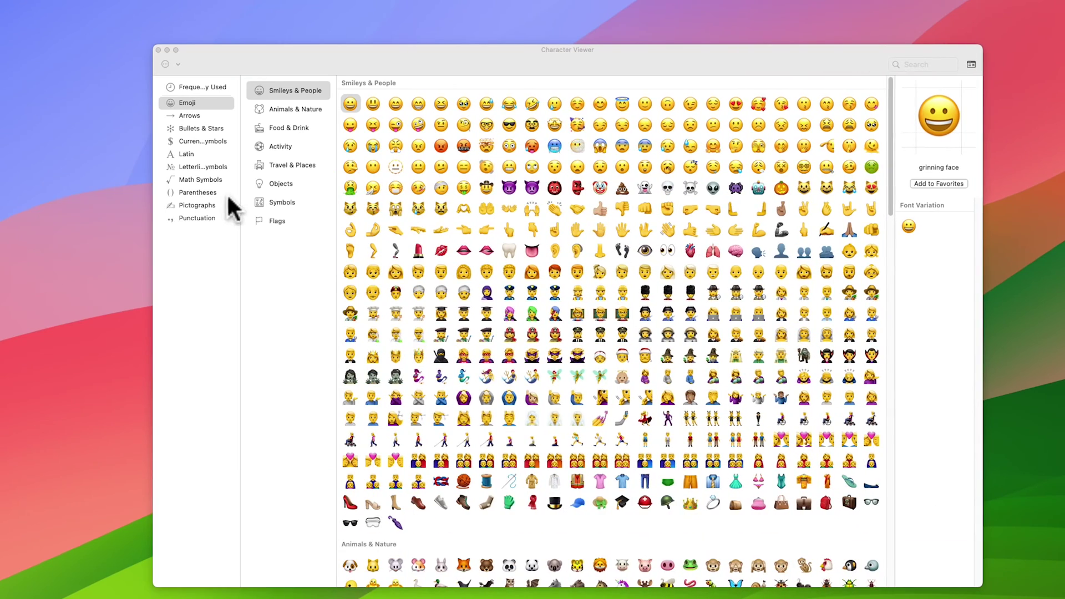
pyautogui.moveTo(240, 191); pyautogui.dragTo(317, 194)
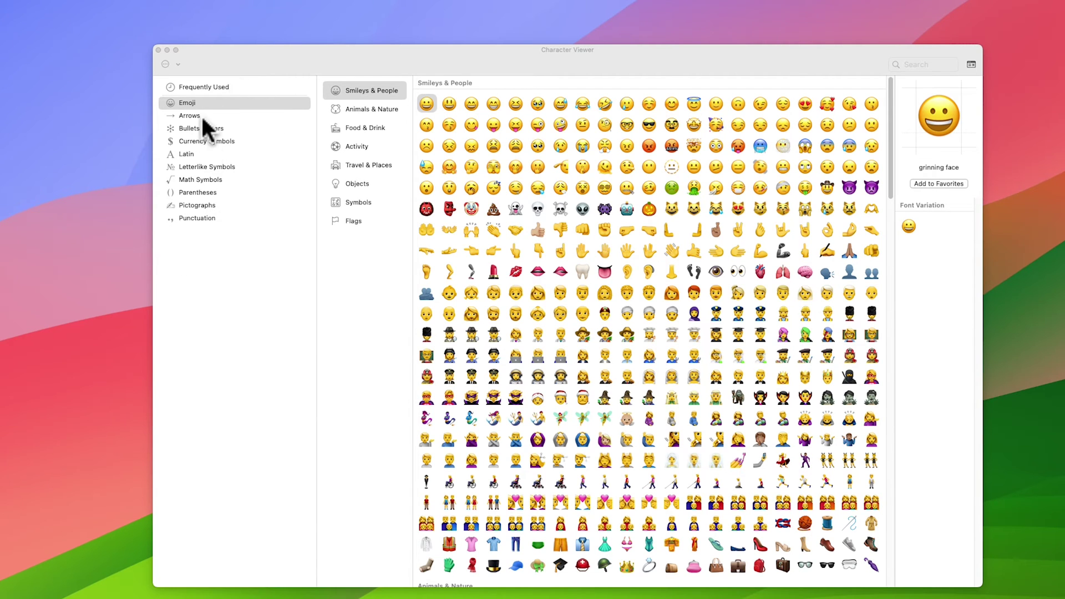
# Step: Use Customize List to check Technical Symbols and add it to the category list
pyautogui.click(177, 62)
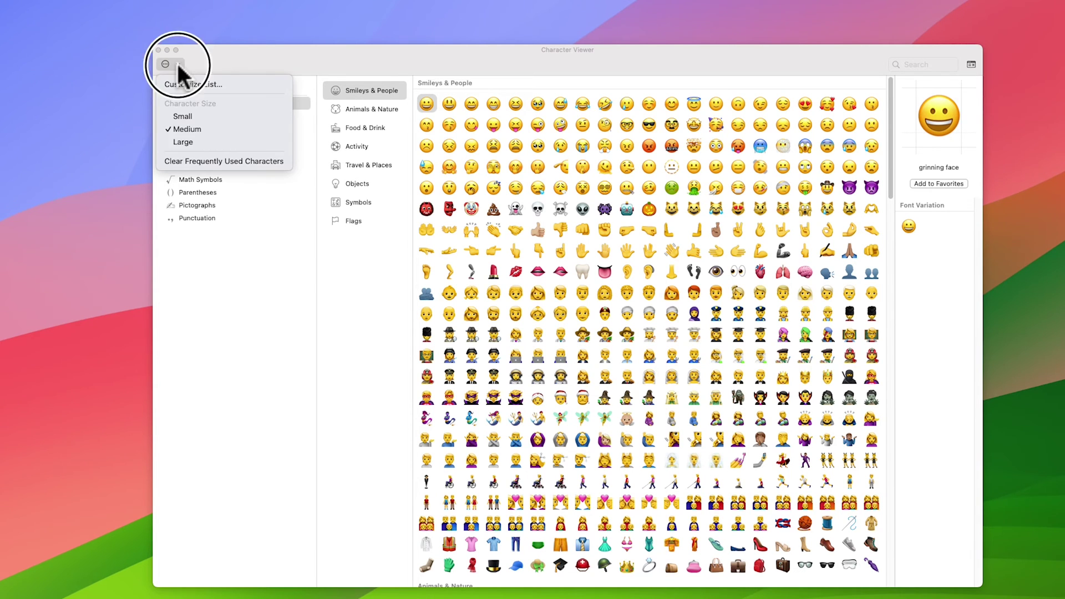
pyautogui.click(233, 83)
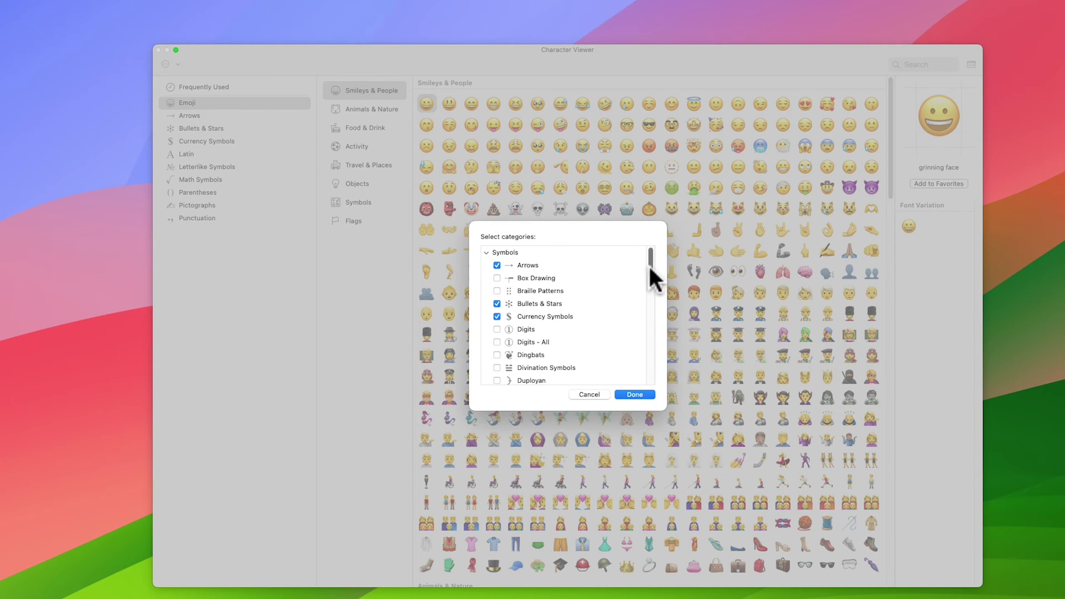
pyautogui.moveTo(651, 267); pyautogui.dragTo(647, 331)
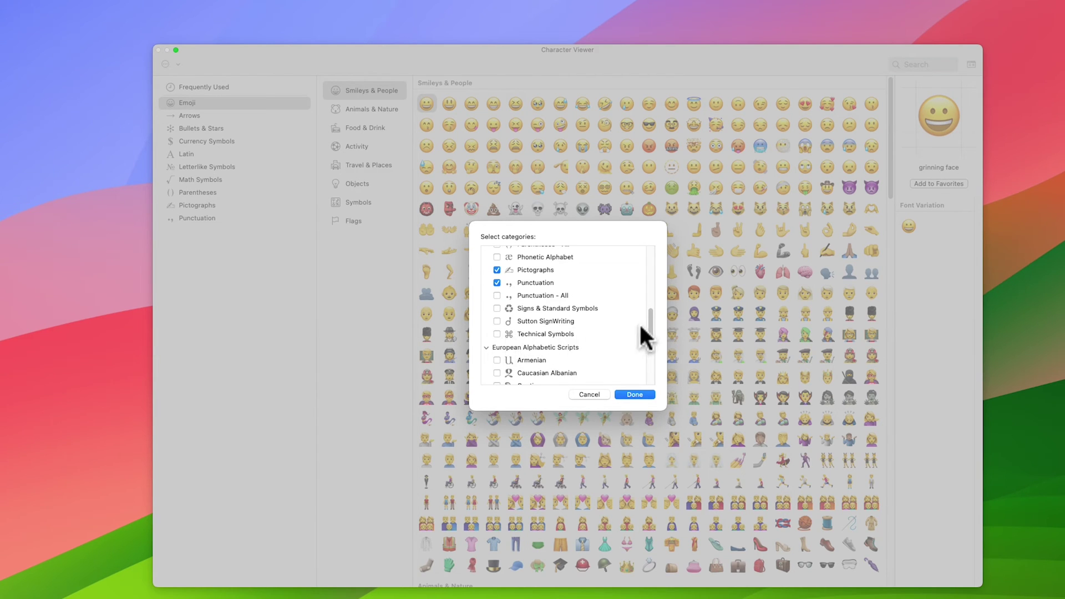
pyautogui.moveTo(649, 321)
pyautogui.mouseDown()
pyautogui.moveTo(652, 262)
pyautogui.moveTo(653, 371)
pyautogui.moveTo(656, 312)
pyautogui.moveTo(654, 323)
pyautogui.mouseUp()
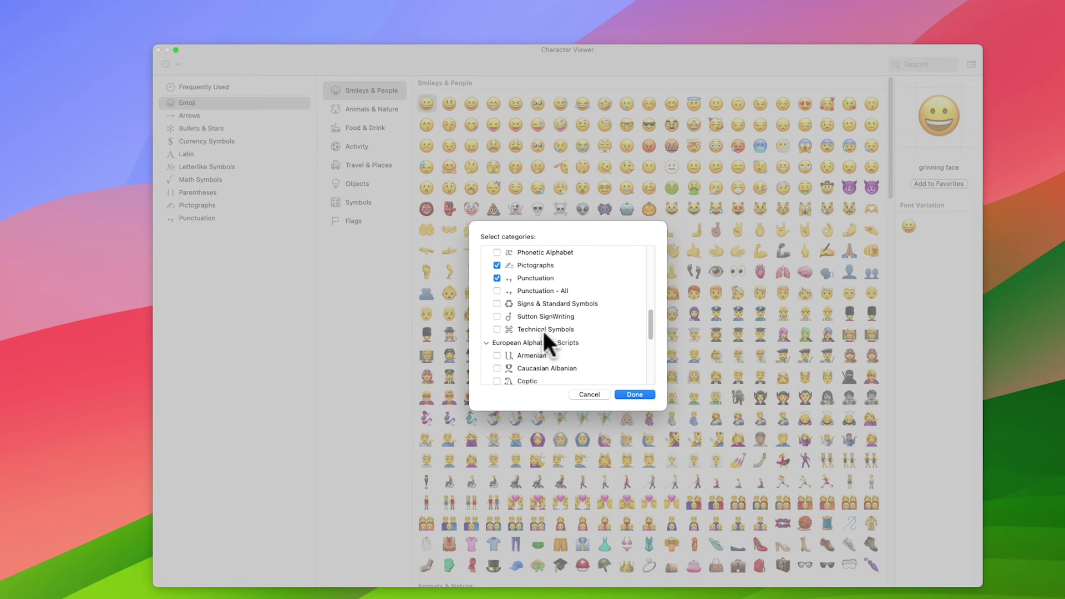
pyautogui.click(496, 328)
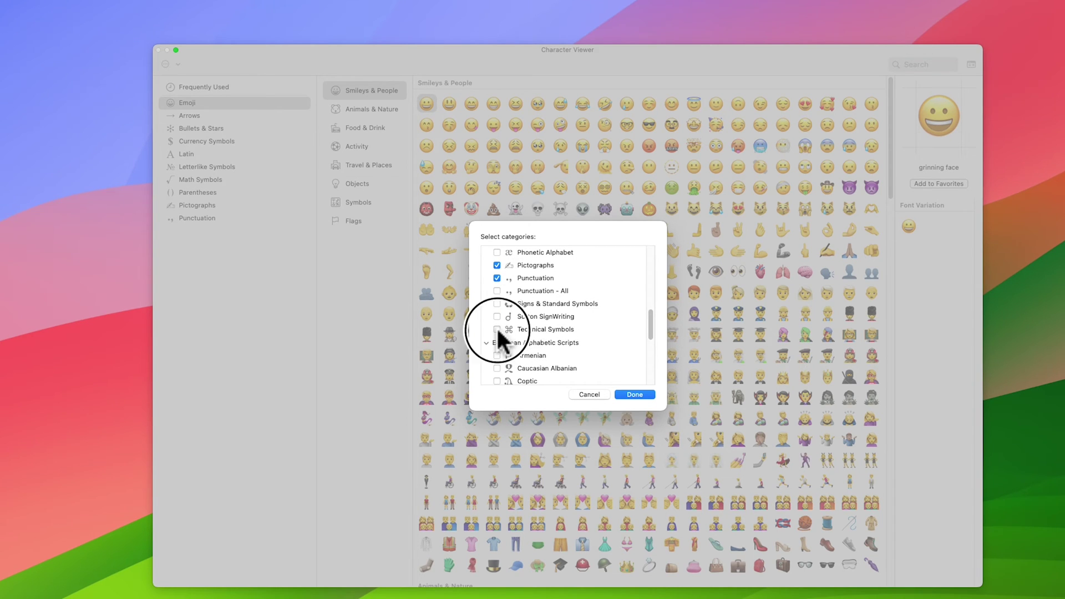
pyautogui.click(640, 393)
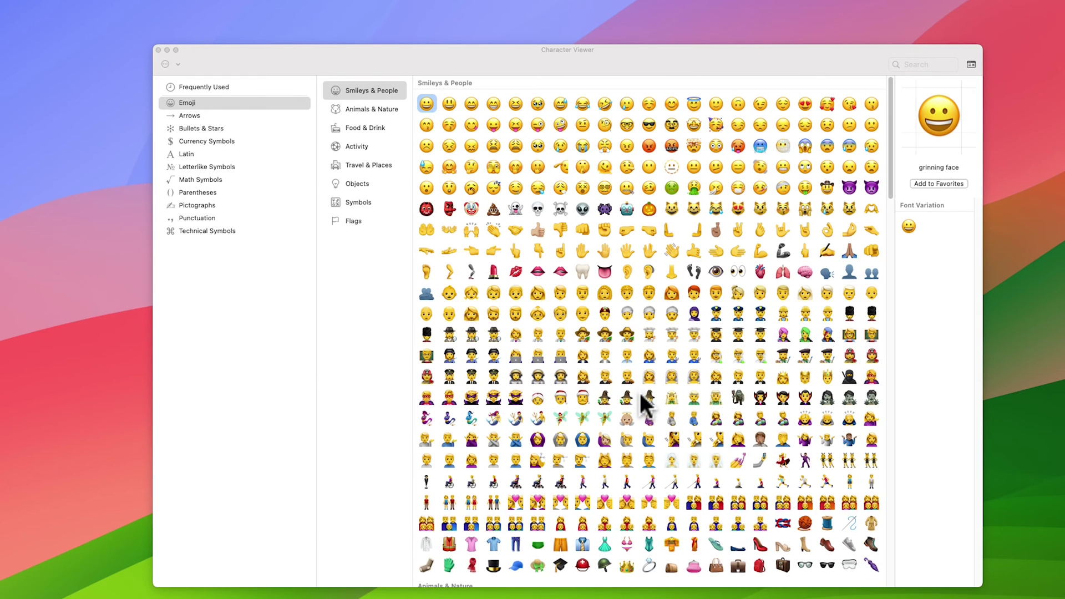
# Step: Open the Technical Symbols category and select the ⌘ Place of Interest Sign for details
pyautogui.click(207, 231)
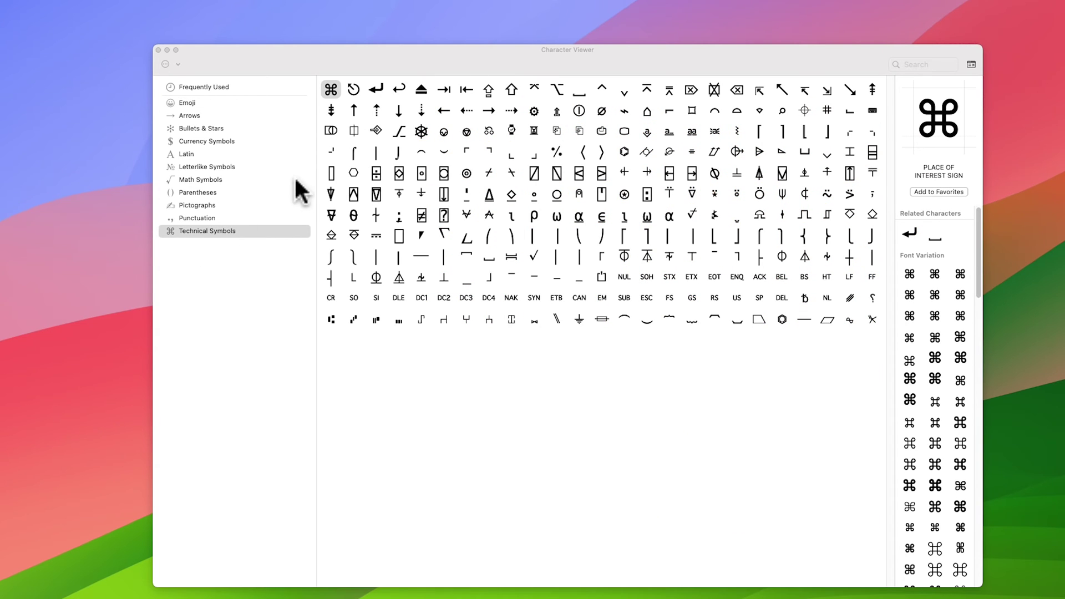
pyautogui.click(332, 90)
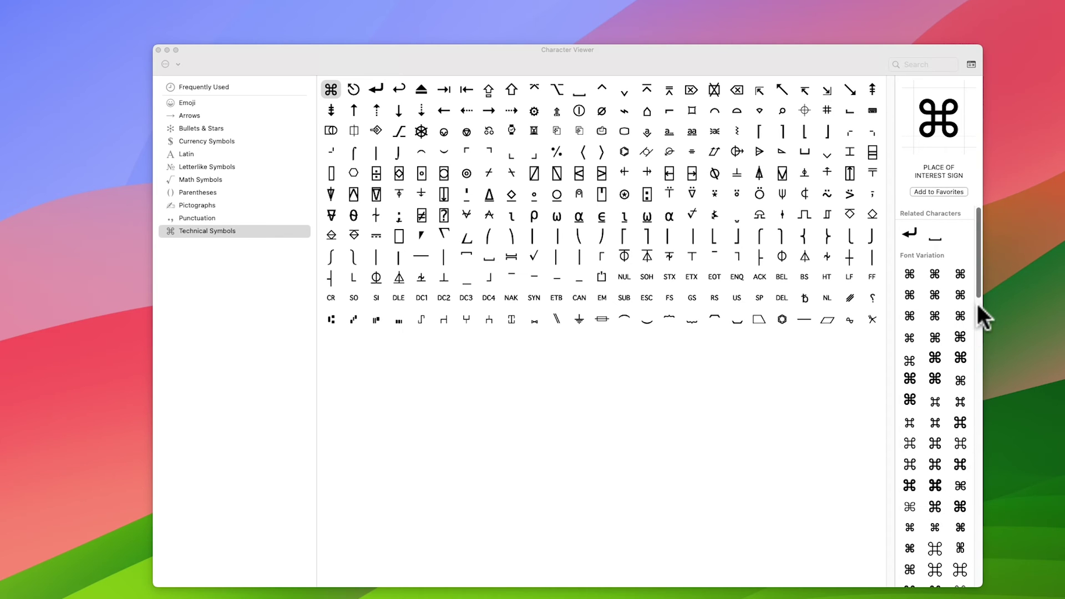
# Step: Preview ⌘ in Apple SD Gothic Neo, SF Compact Display, Hiragino Sans, Hiragino Mincho and Devanagari MT Bold
pyautogui.moveTo(979, 285)
pyautogui.mouseDown()
pyautogui.moveTo(980, 411)
pyautogui.moveTo(980, 275)
pyautogui.mouseUp()
pyautogui.click(908, 276)
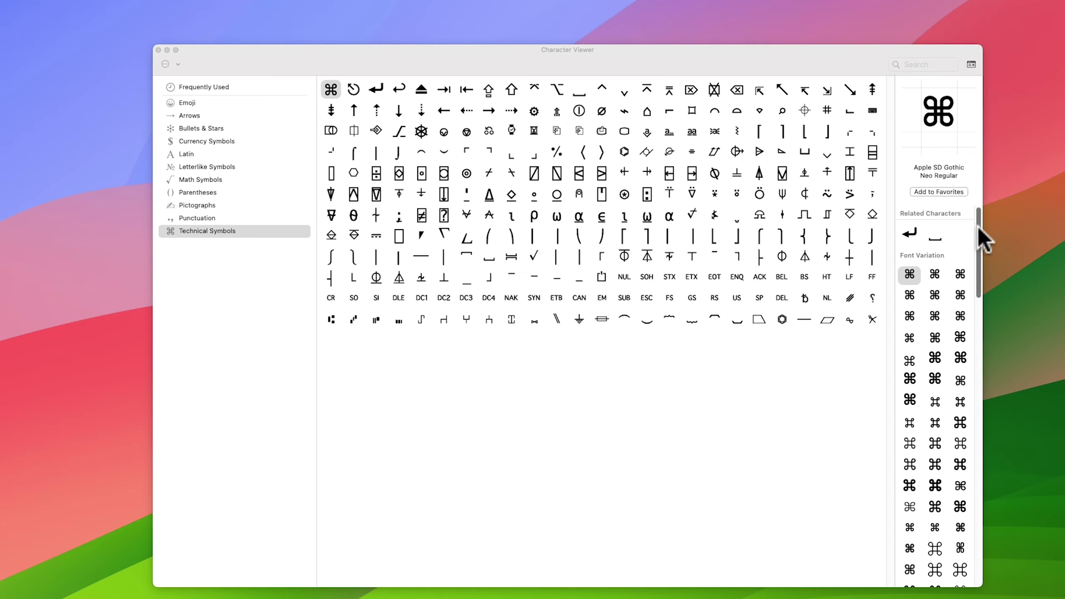
pyautogui.moveTo(977, 225); pyautogui.dragTo(957, 331)
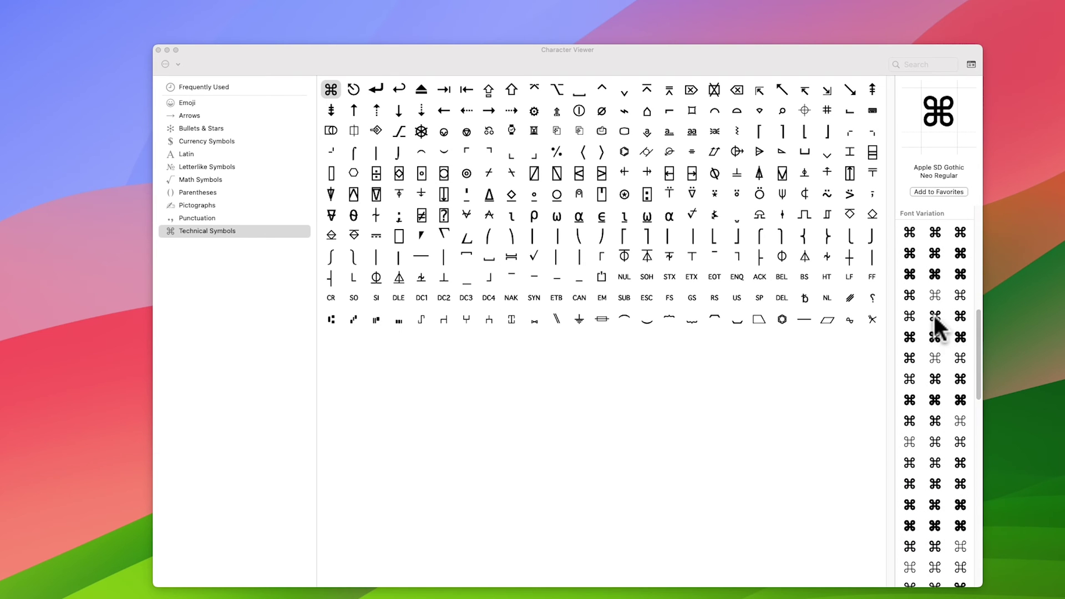
pyautogui.click(935, 315)
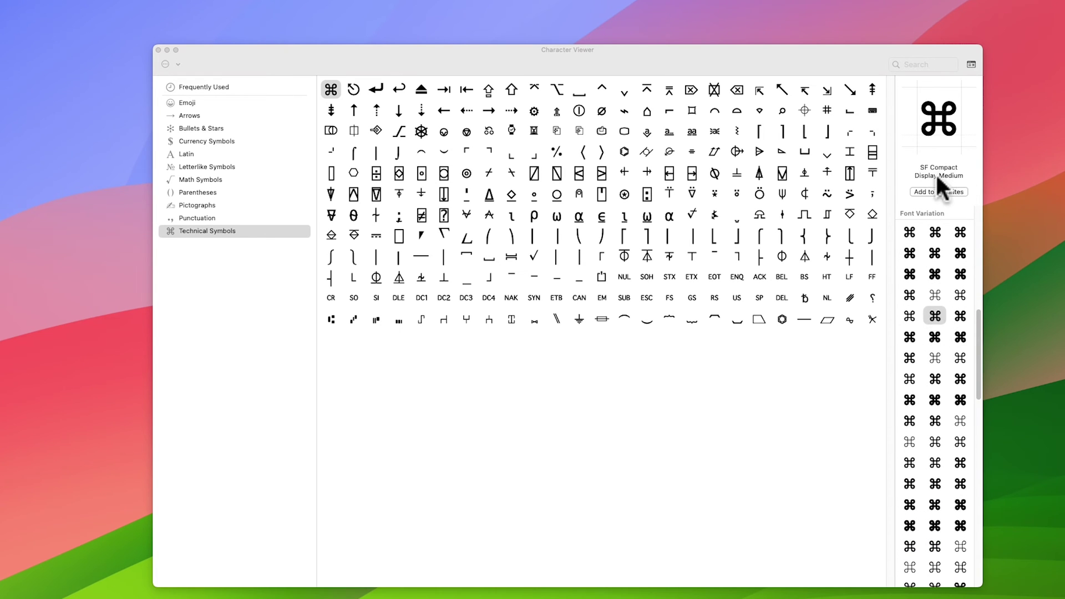
pyautogui.moveTo(976, 342); pyautogui.dragTo(976, 305)
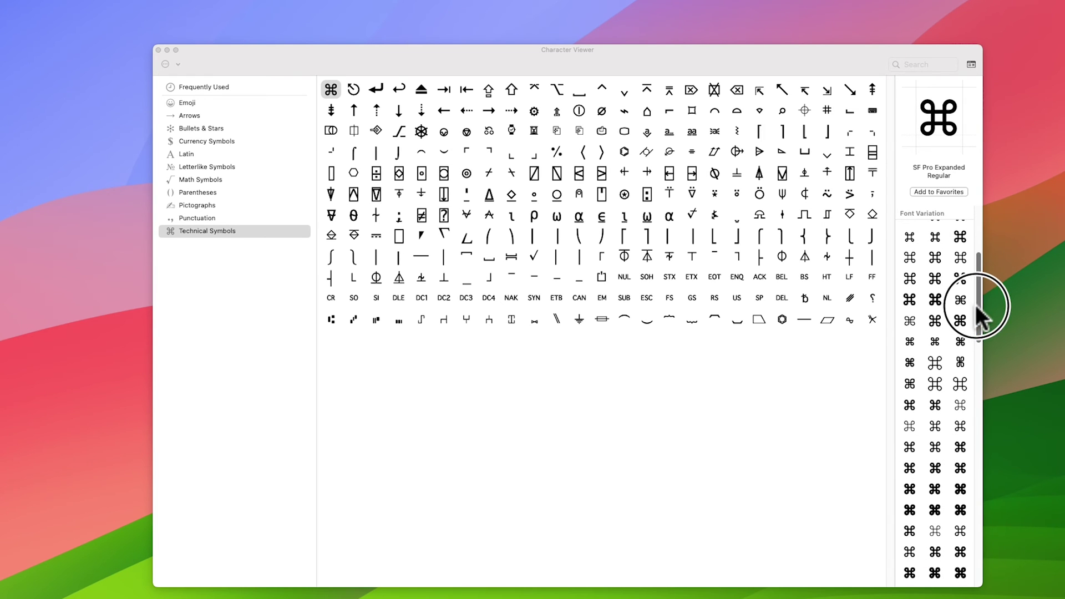
pyautogui.click(959, 273)
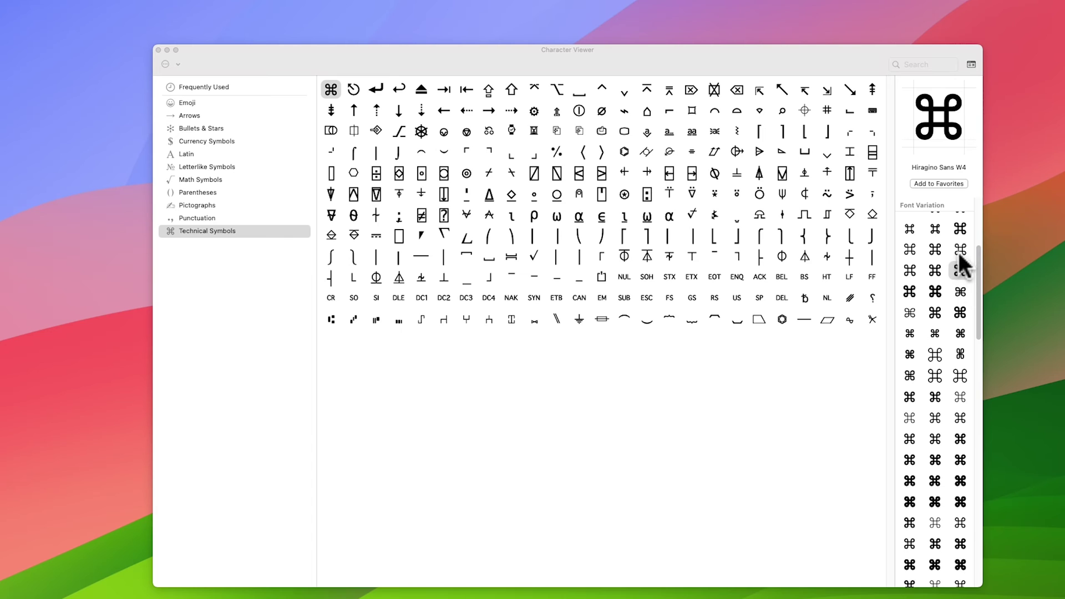
pyautogui.click(959, 251)
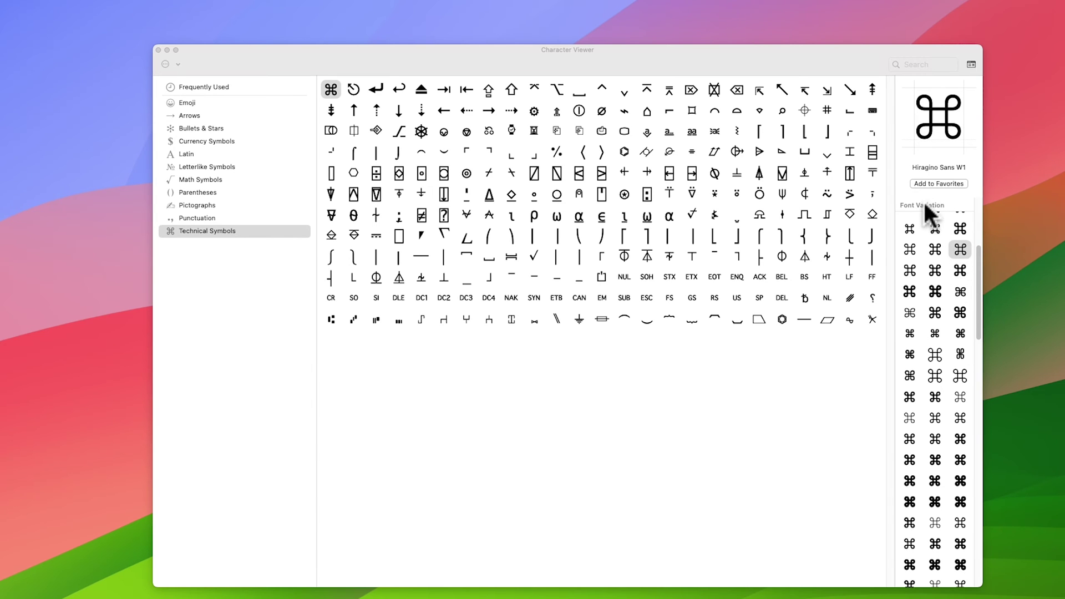
pyautogui.click(933, 247)
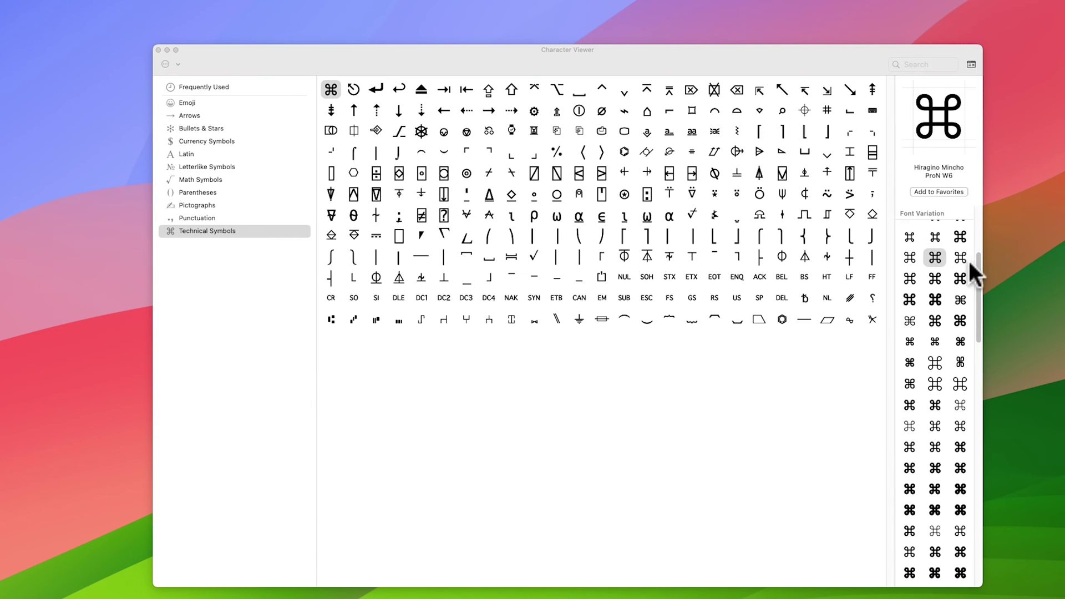
pyautogui.moveTo(977, 262); pyautogui.dragTo(977, 240)
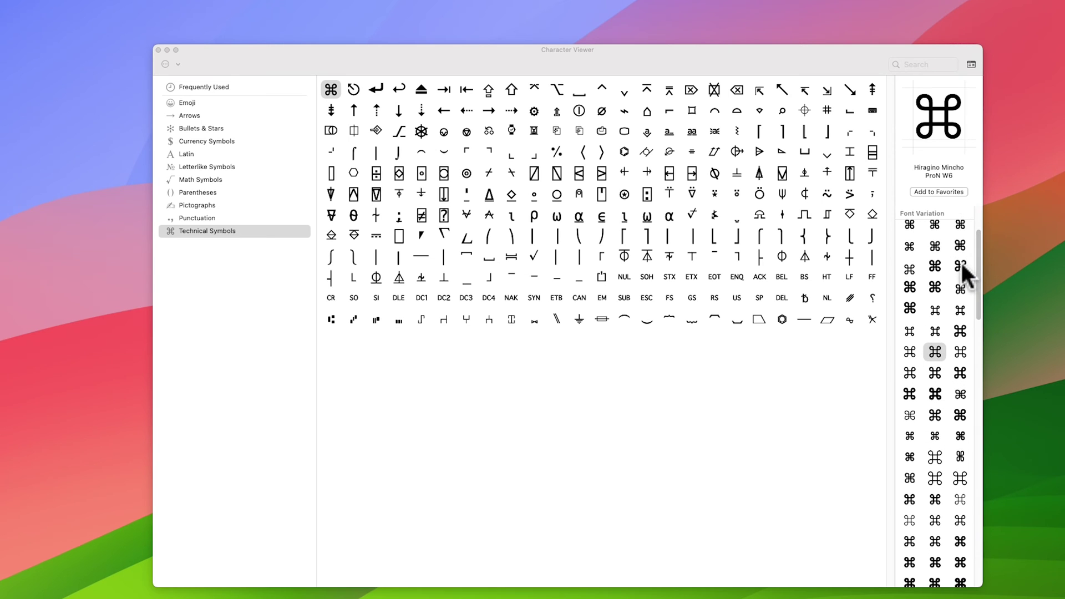
pyautogui.click(961, 263)
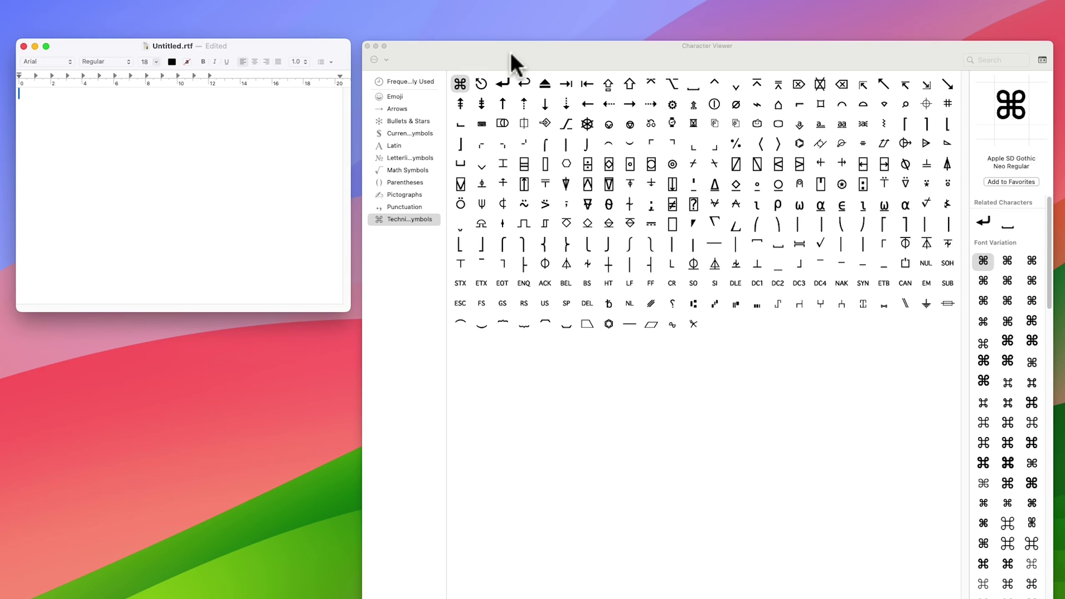
# Step: Insert a ⌘ into the TextEdit document and set it to 72 pt
pyautogui.doubleClick(461, 85)
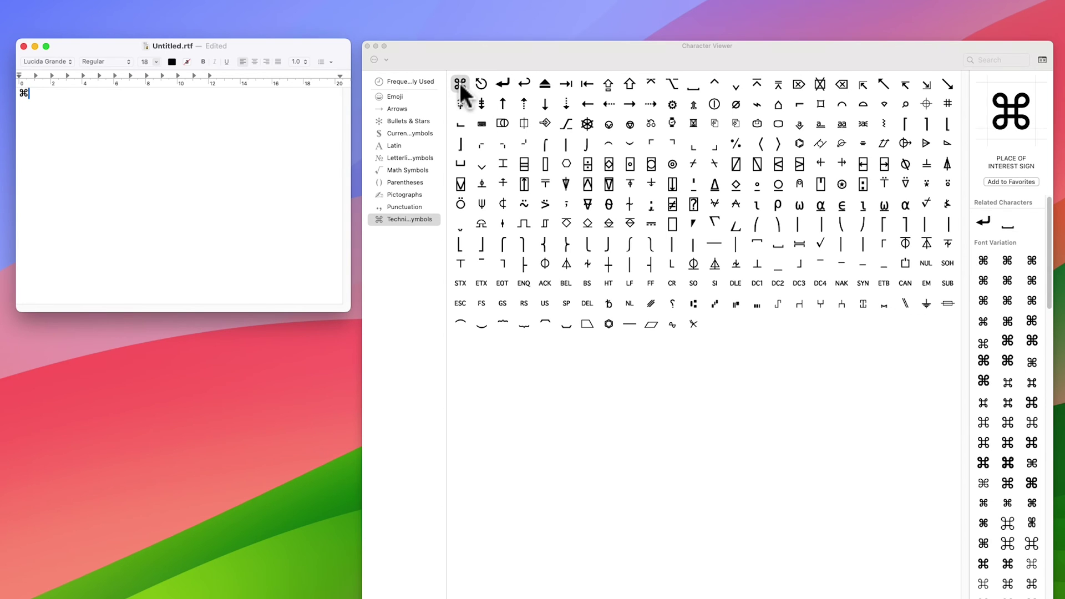
pyautogui.doubleClick(44, 96)
pyautogui.click(156, 62)
pyautogui.click(145, 168)
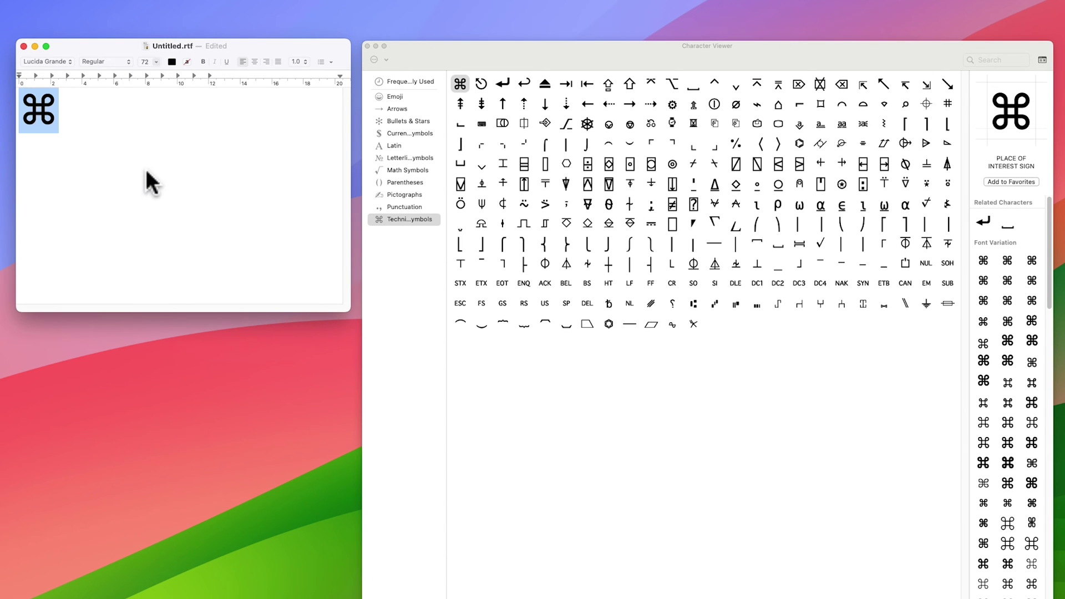
pyautogui.click(186, 203)
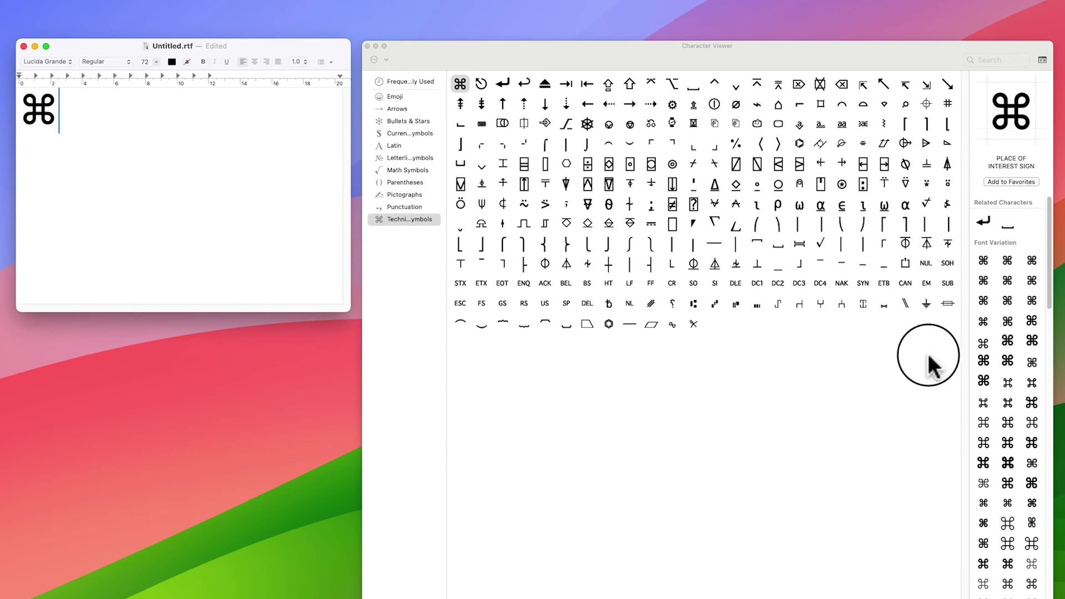
# Step: Insert three more ⌘ in Gujarati MT, Hiragino Maru Gothic ProN W4 and Hiragino Mincho ProN W6
pyautogui.doubleClick(983, 361)
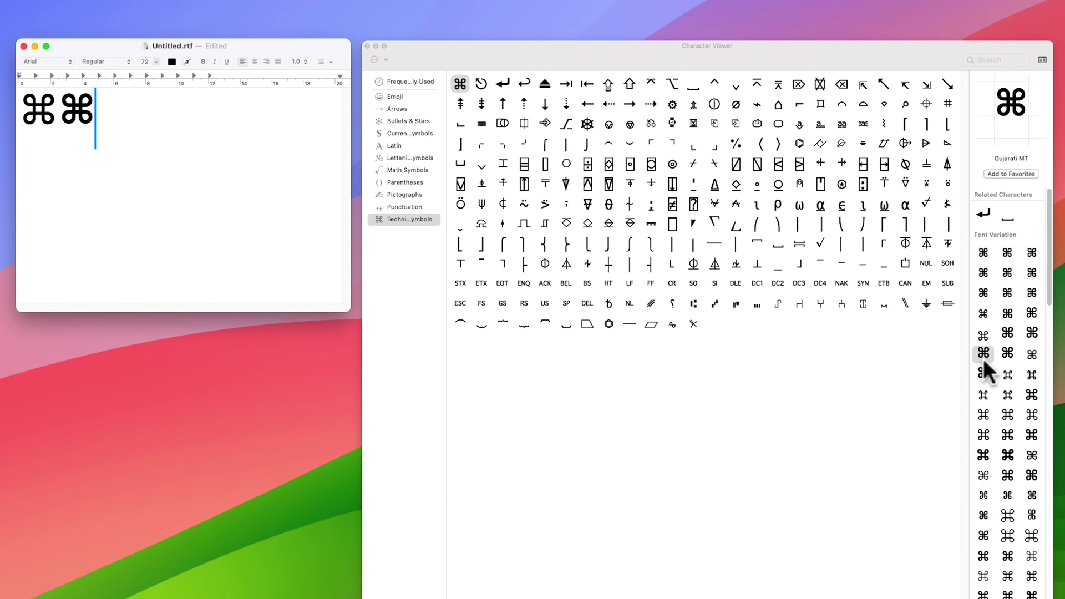
pyautogui.doubleClick(1031, 395)
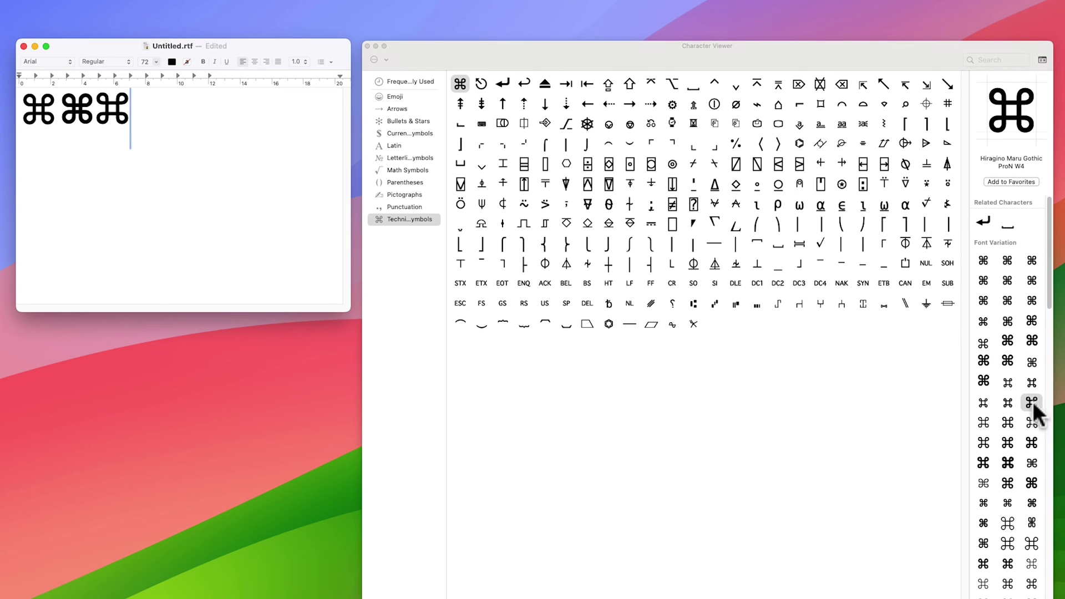
pyautogui.doubleClick(1007, 423)
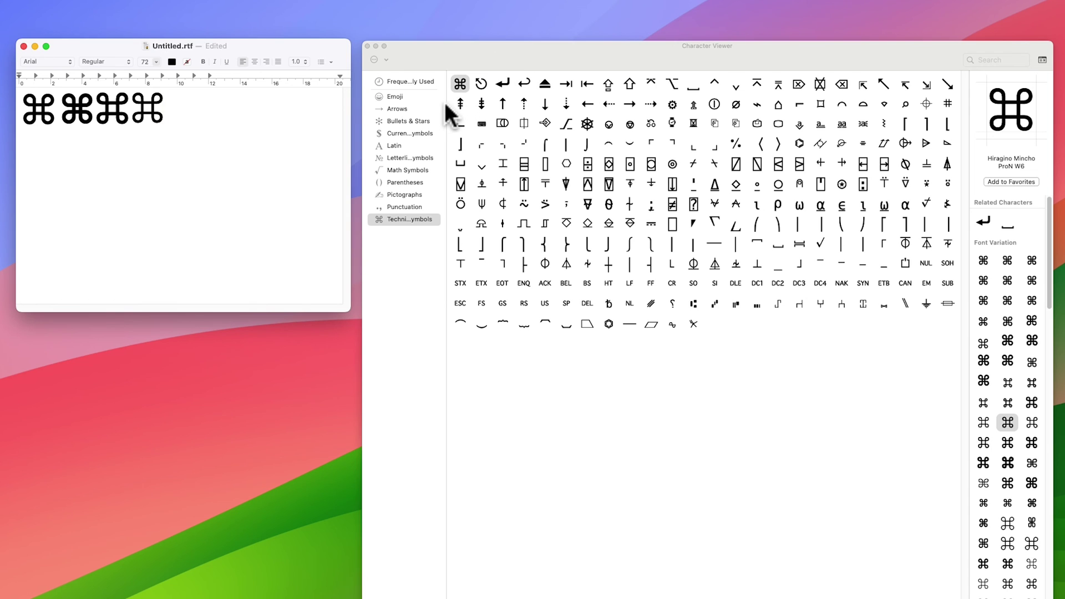
# Step: Widen the Character Viewer sidebar so Technical Symbols and other category names show fully
pyautogui.moveTo(447, 107); pyautogui.dragTo(464, 104)
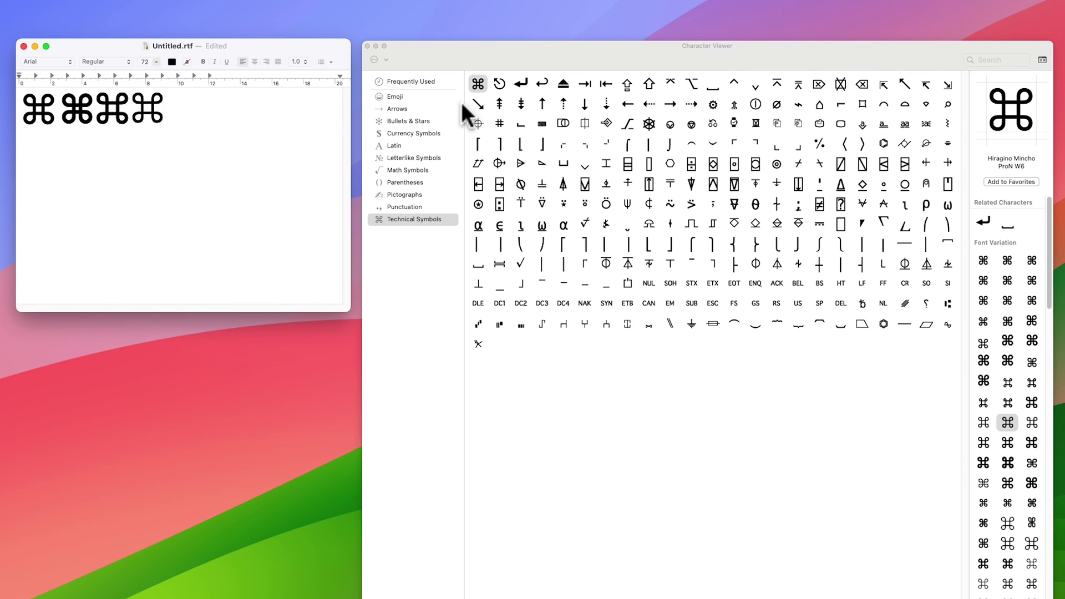